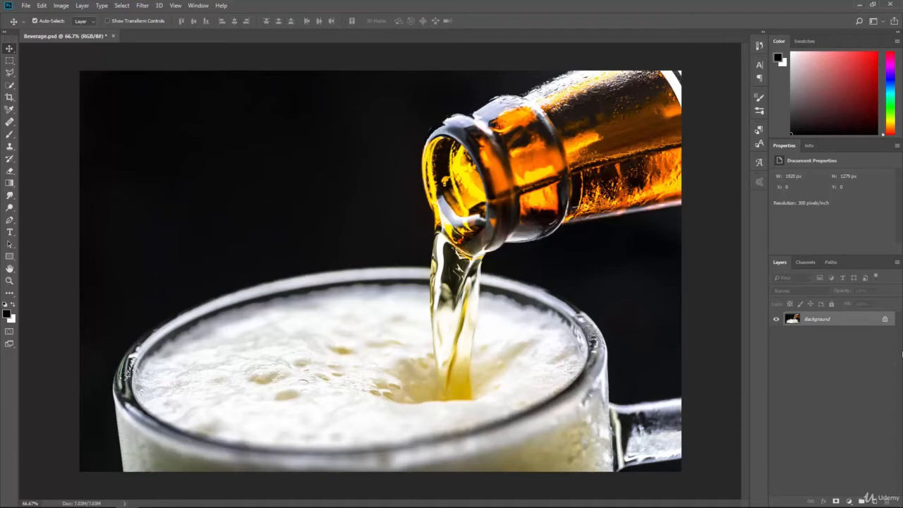
Draw an open curved path with the Pen tool along the glass's back rim, from the far-left edge to the poured stream
{"action": "left_click", "coordinate": [9, 221]}
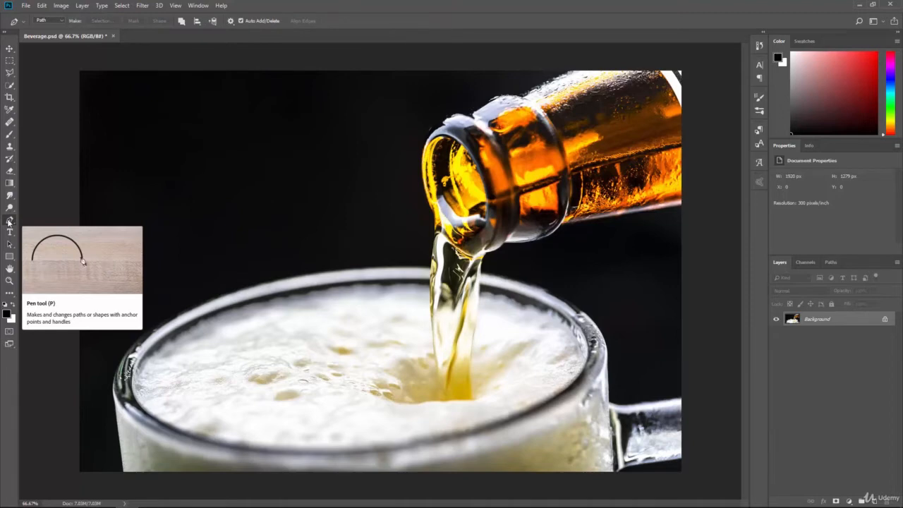
{"action": "right_click", "coordinate": [10, 220]}
{"action": "left_click", "coordinate": [27, 223]}
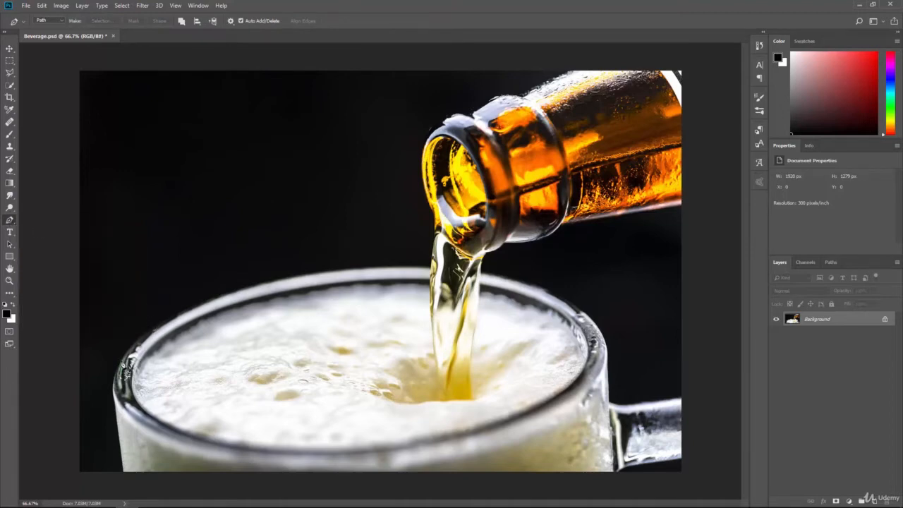
{"action": "left_click", "coordinate": [121, 360]}
{"action": "left_click_drag", "start_coordinate": [142, 330], "coordinate": [163, 322]}
{"action": "left_click", "coordinate": [187, 310]}
{"action": "left_click_drag", "start_coordinate": [234, 294], "coordinate": [254, 286]}
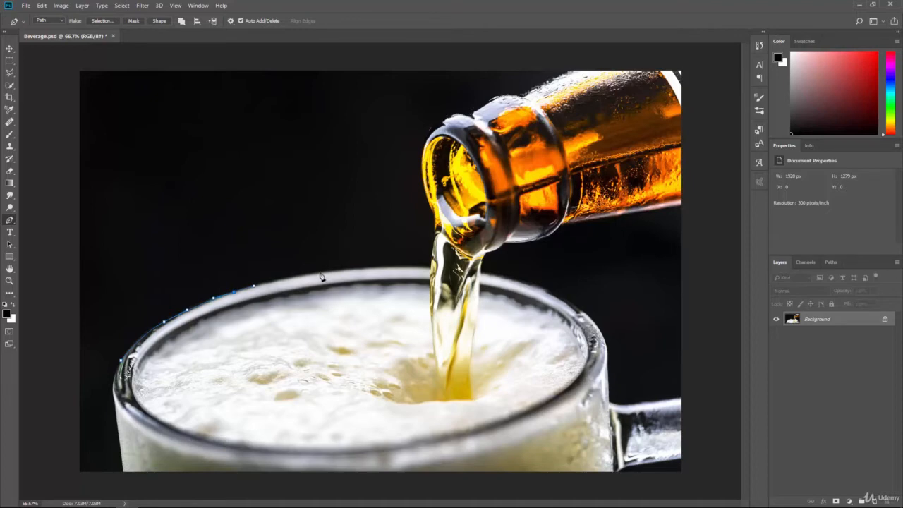
{"action": "left_click_drag", "start_coordinate": [320, 274], "coordinate": [347, 273]}
{"action": "left_click_drag", "start_coordinate": [431, 268], "coordinate": [458, 271]}
Start type along the rim path and set its font size to 36 pt
{"action": "left_click", "coordinate": [9, 232]}
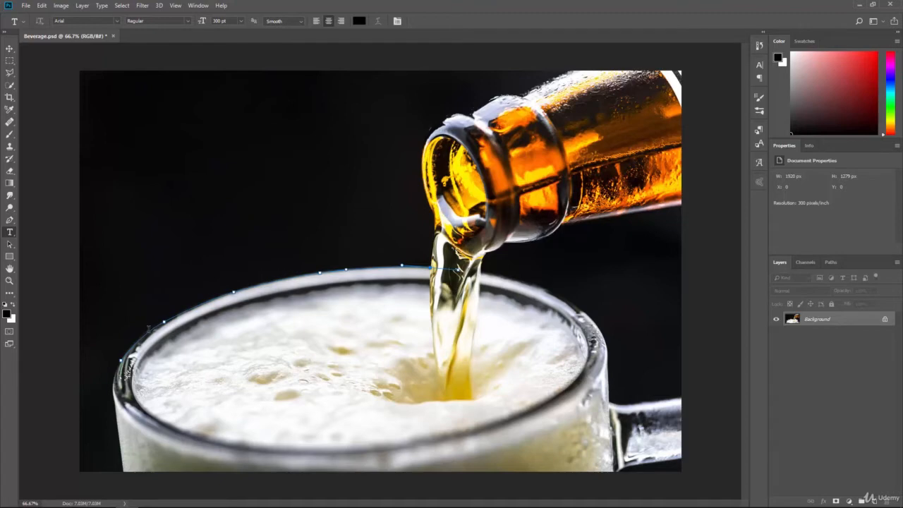
{"action": "left_click", "coordinate": [432, 268]}
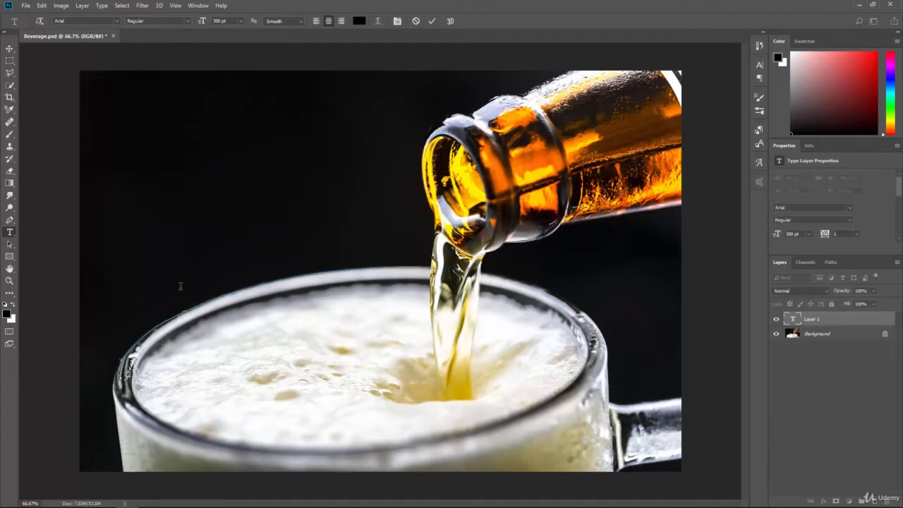
{"action": "left_click", "coordinate": [240, 21]}
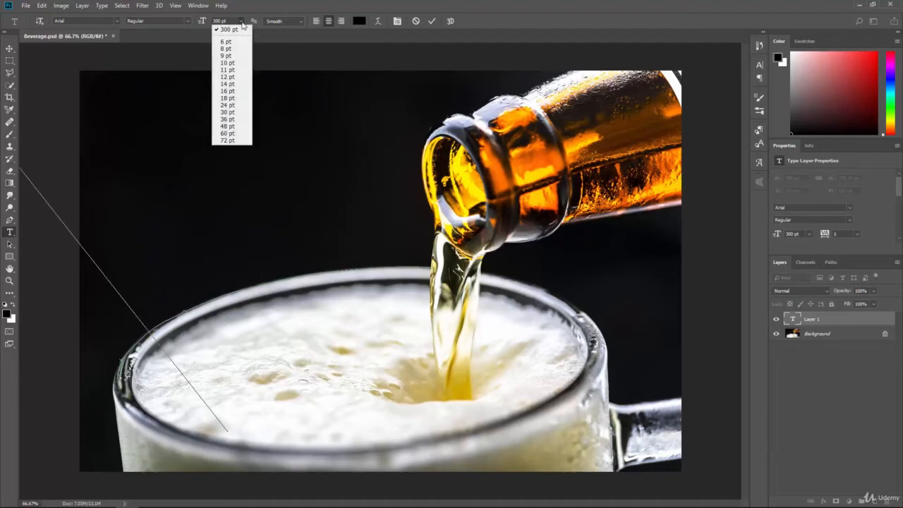
{"action": "left_click", "coordinate": [240, 120]}
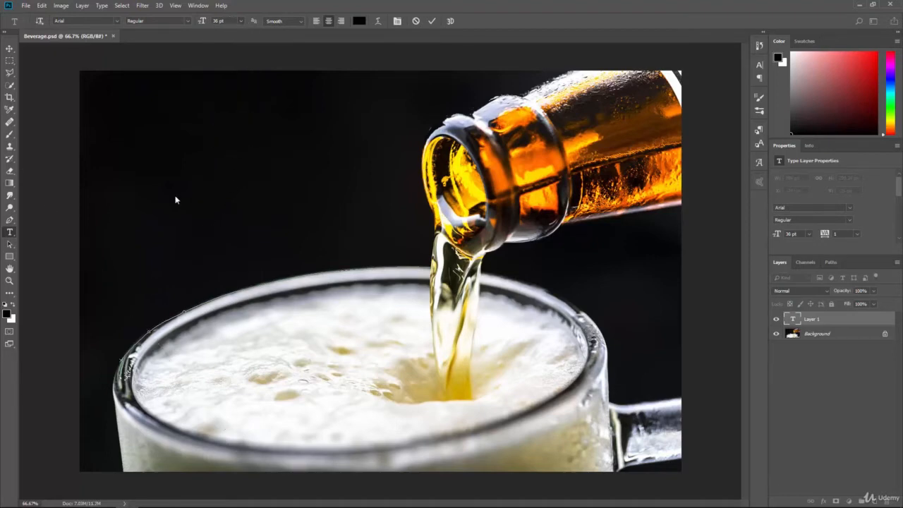
Set the text colour to white (ffffff) and enter "Root Ber" along the path
{"action": "left_click", "coordinate": [359, 20]}
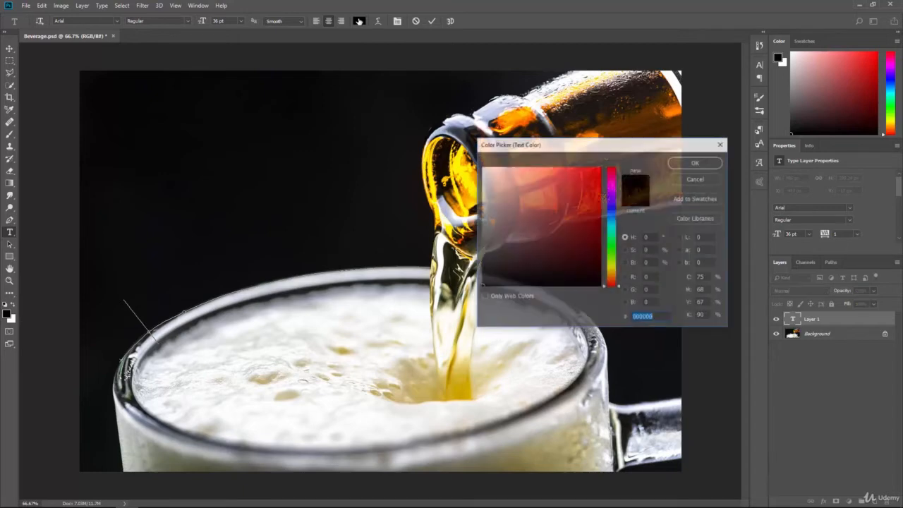
{"action": "type", "text": "ffffff"}
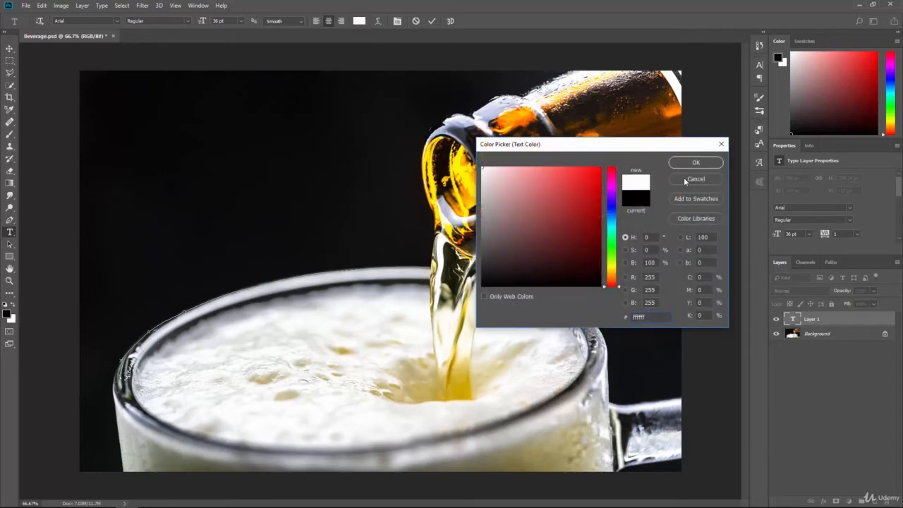
{"action": "left_click", "coordinate": [688, 164]}
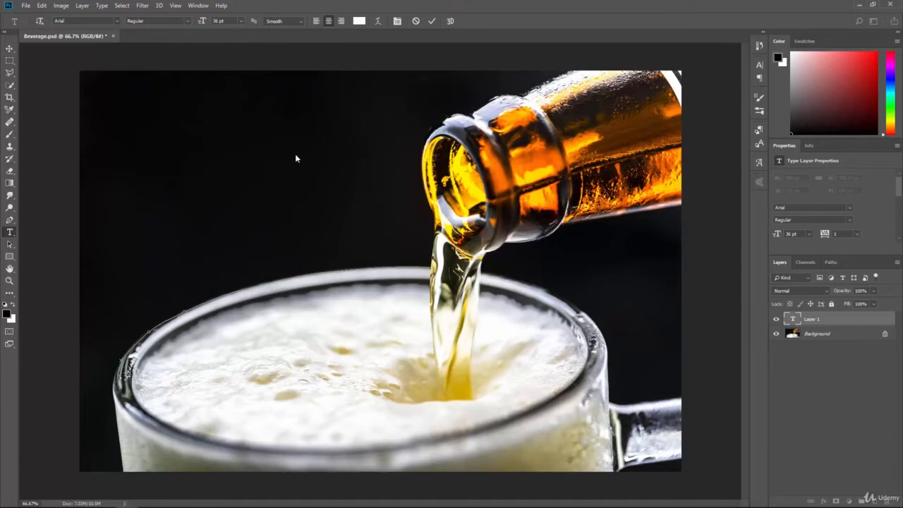
{"action": "type", "text": "R"}
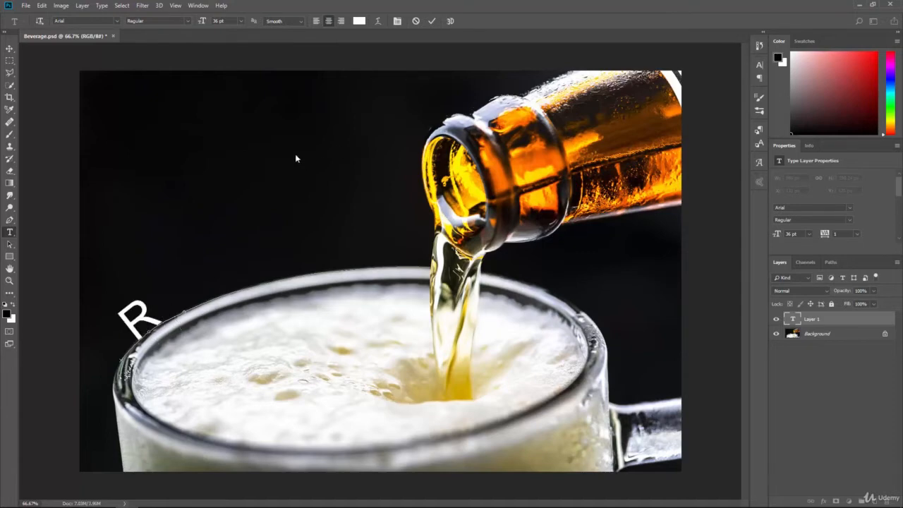
{"action": "type", "text": "o"}
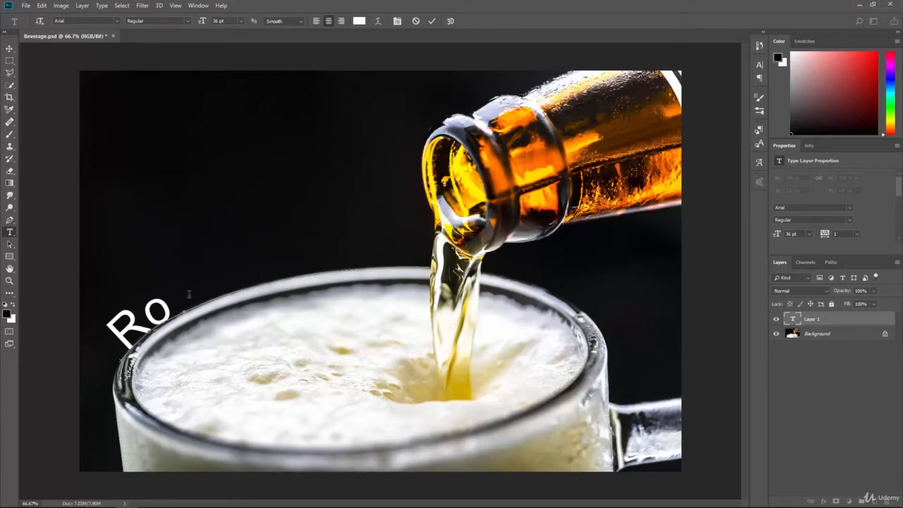
Use the Path Selection tool to slide the text's end limit along the rim path, making room for the word "Root"
{"action": "left_click", "coordinate": [9, 244]}
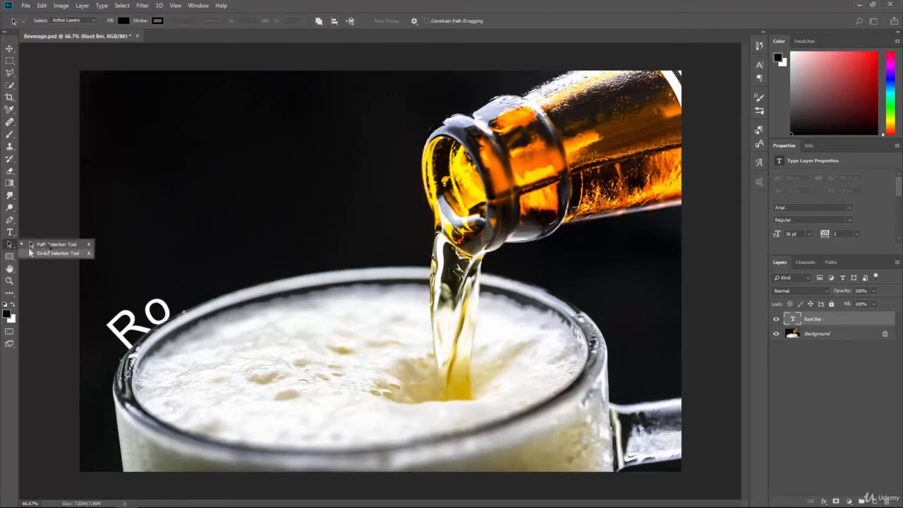
{"action": "left_click", "coordinate": [55, 247]}
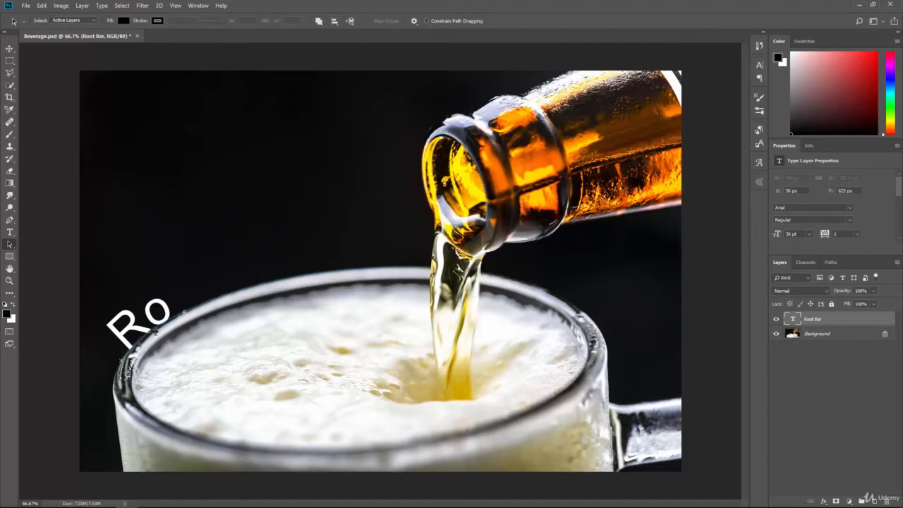
{"action": "scroll", "coordinate": [153, 342], "scroll_direction": "up", "scroll_amount": 2}
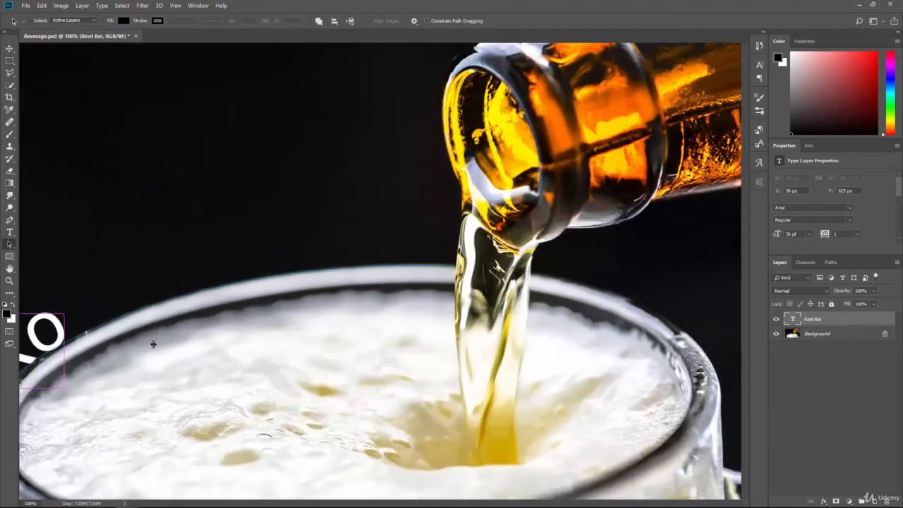
{"action": "left_click_drag", "start_coordinate": [140, 345], "coordinate": [408, 299]}
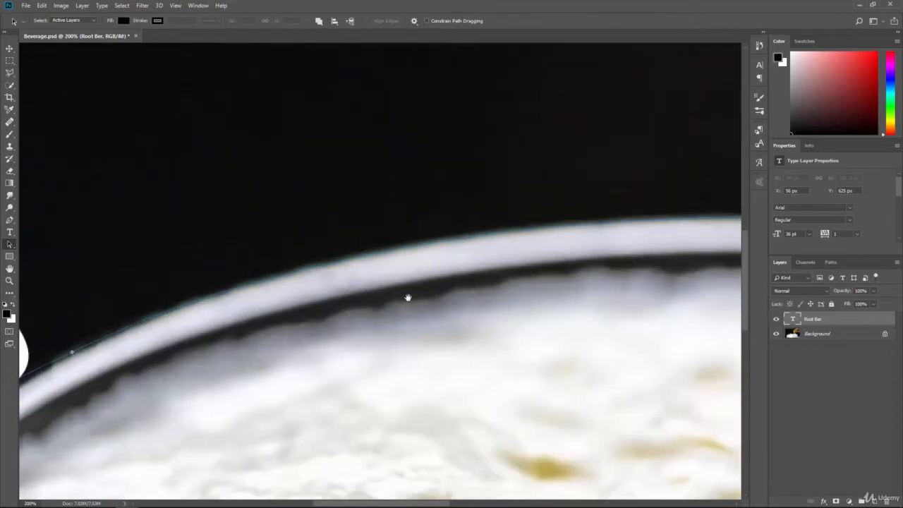
{"action": "left_click_drag", "start_coordinate": [274, 310], "coordinate": [548, 207]}
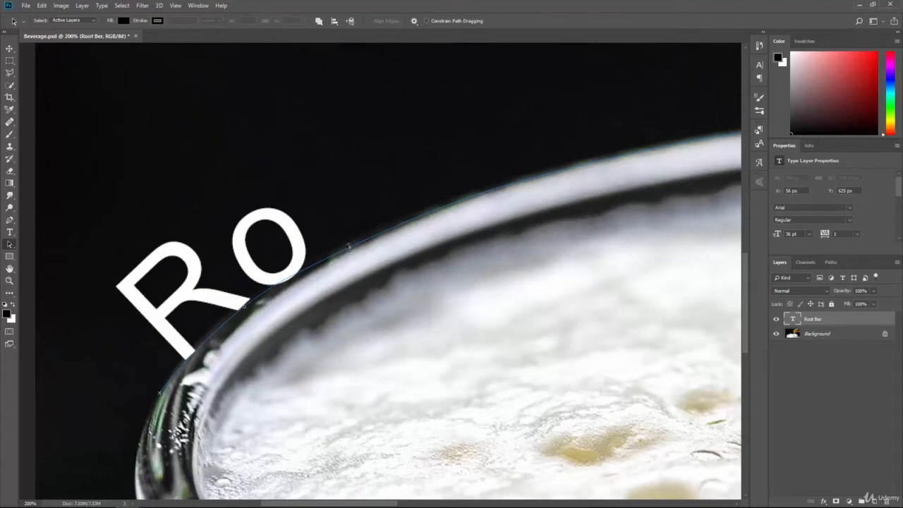
{"action": "left_click_drag", "start_coordinate": [348, 245], "coordinate": [614, 116]}
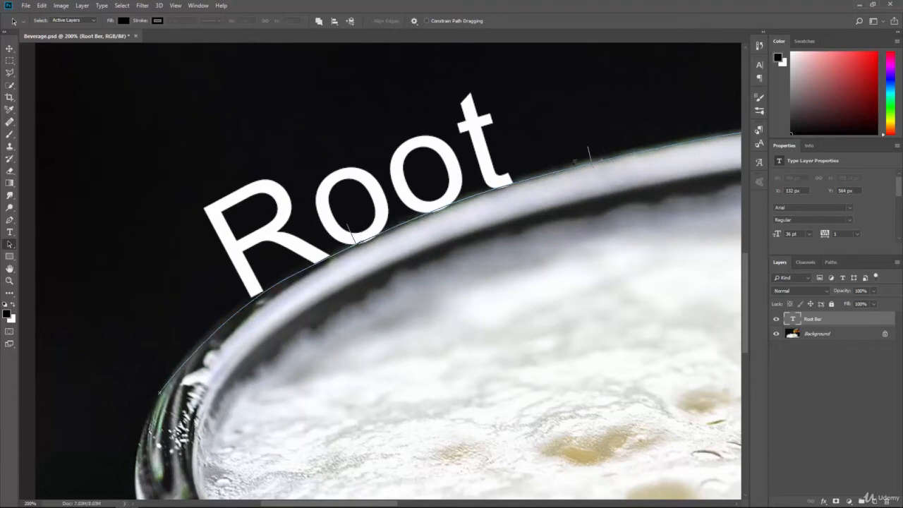
{"action": "mouse_move", "coordinate": [506, 181]}
{"action": "left_mouse_down"}
{"action": "mouse_move", "coordinate": [557, 164]}
{"action": "mouse_move", "coordinate": [587, 167]}
{"action": "mouse_move", "coordinate": [603, 280]}
{"action": "mouse_move", "coordinate": [616, 285]}
{"action": "mouse_move", "coordinate": [607, 204]}
{"action": "mouse_move", "coordinate": [578, 111]}
{"action": "mouse_move", "coordinate": [587, 157]}
{"action": "mouse_move", "coordinate": [575, 157]}
{"action": "mouse_move", "coordinate": [555, 112]}
{"action": "mouse_move", "coordinate": [617, 127]}
{"action": "left_mouse_up"}
Extend the text's end limit to the poured stream so both words fit, and adjust the text's position along the path
{"action": "key", "text": "ctrl+minus"}
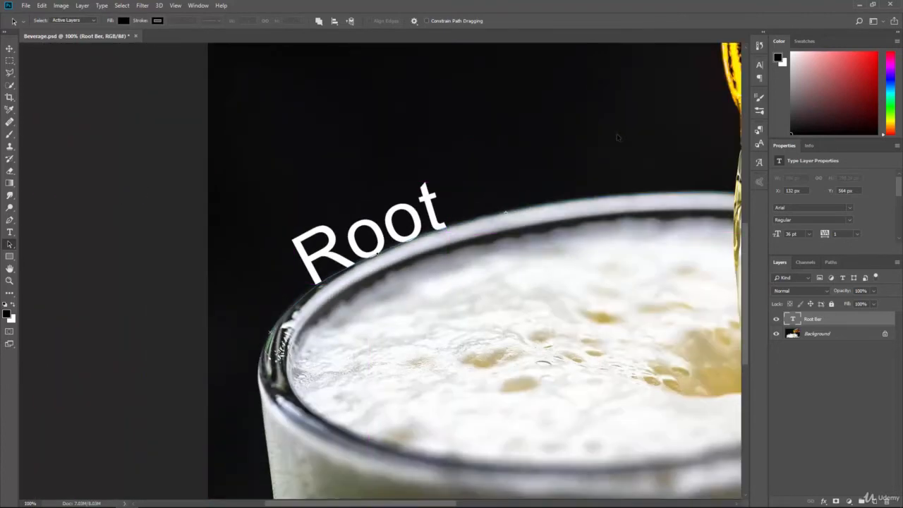
{"action": "left_click_drag", "start_coordinate": [605, 232], "coordinate": [451, 226]}
{"action": "mouse_move", "coordinate": [381, 208]}
{"action": "left_mouse_down"}
{"action": "mouse_move", "coordinate": [484, 191]}
{"action": "mouse_move", "coordinate": [611, 187]}
{"action": "left_mouse_up"}
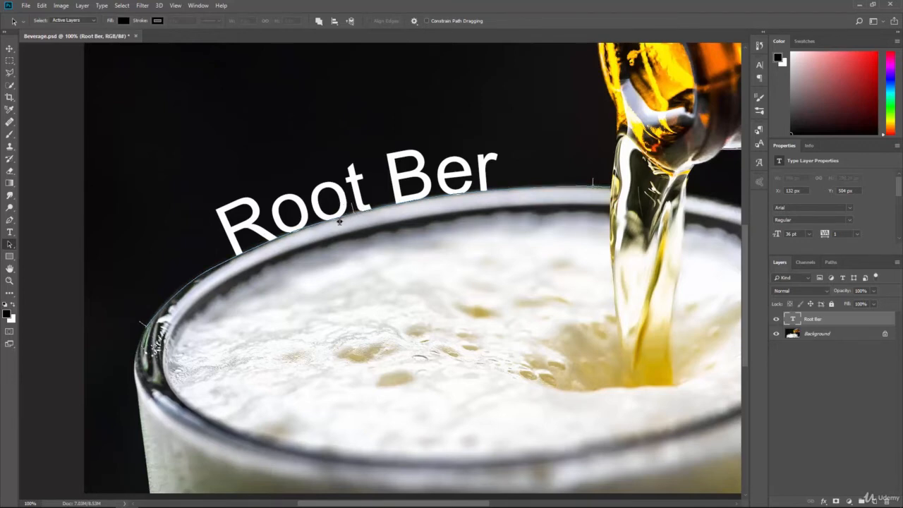
{"action": "left_click_drag", "start_coordinate": [340, 223], "coordinate": [237, 260]}
{"action": "left_click_drag", "start_coordinate": [278, 222], "coordinate": [354, 202]}
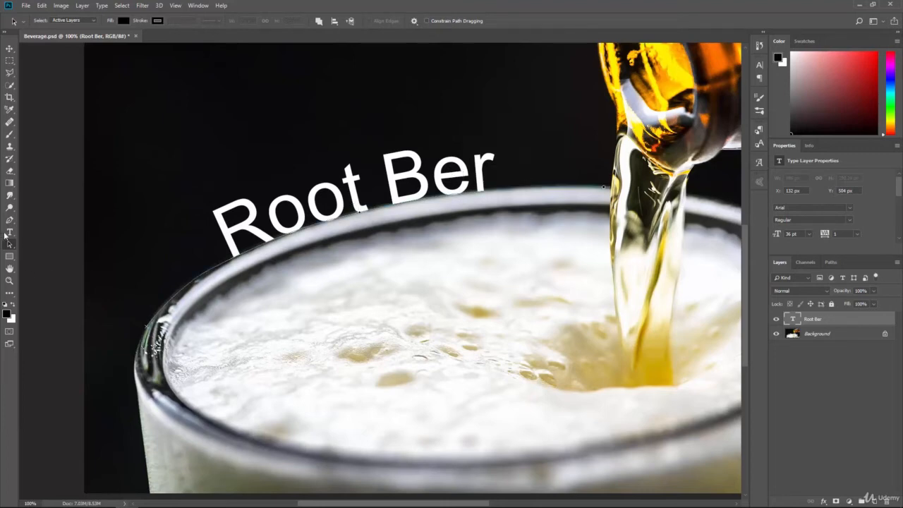
Insert the missing "e" in the path text so it reads "Root Beer", and commit the edit
{"action": "left_click", "coordinate": [8, 233]}
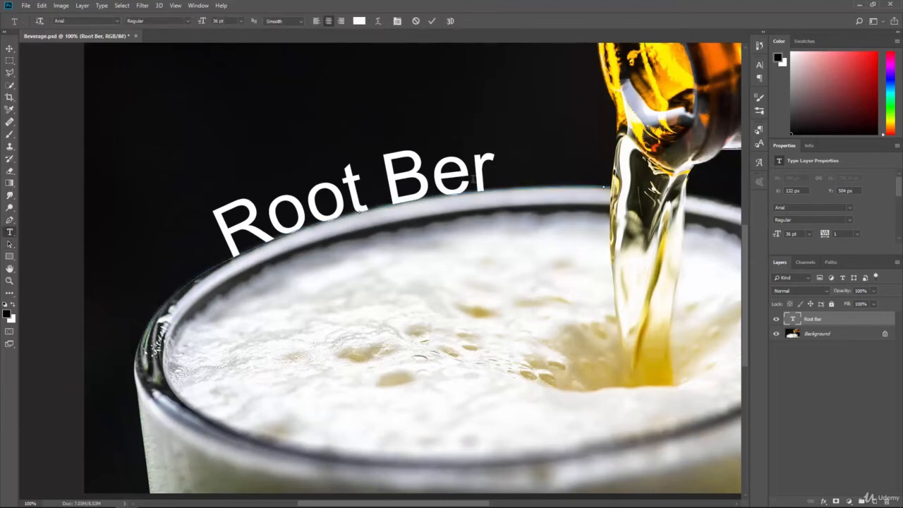
{"action": "left_click", "coordinate": [474, 177]}
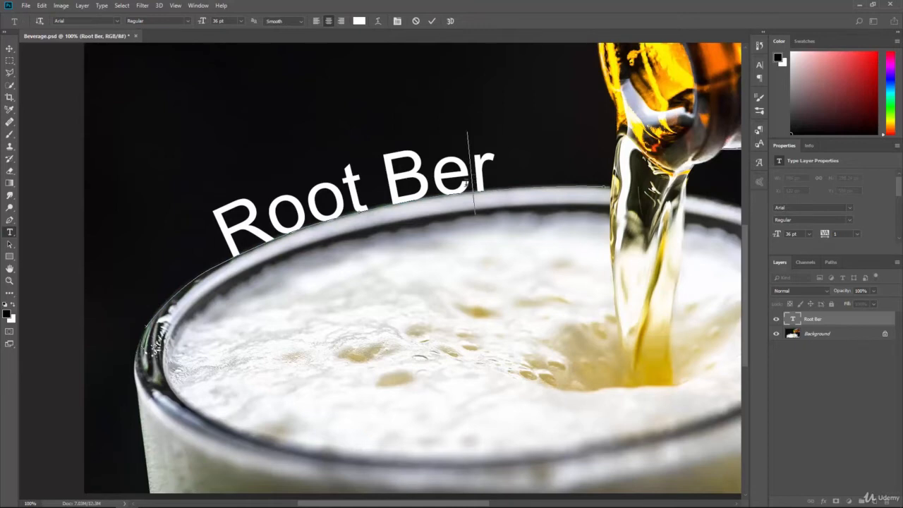
{"action": "type", "text": "e"}
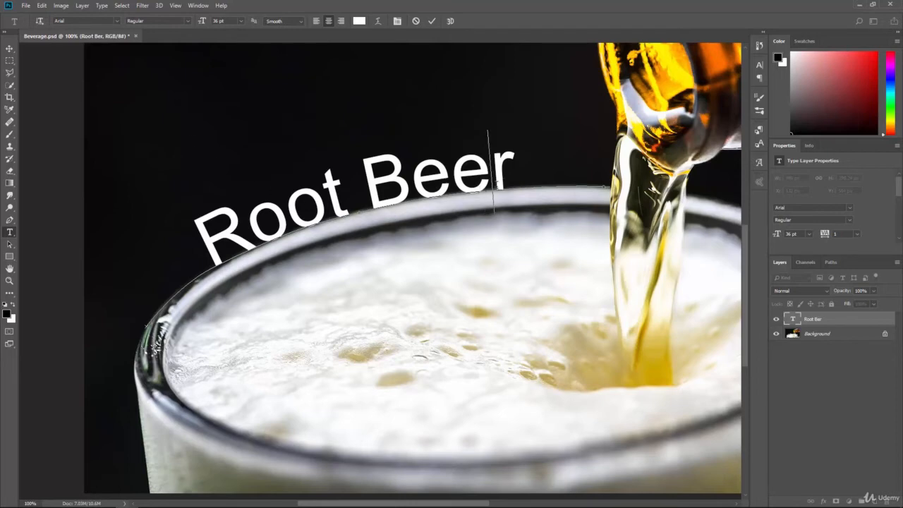
{"action": "left_click", "coordinate": [9, 48]}
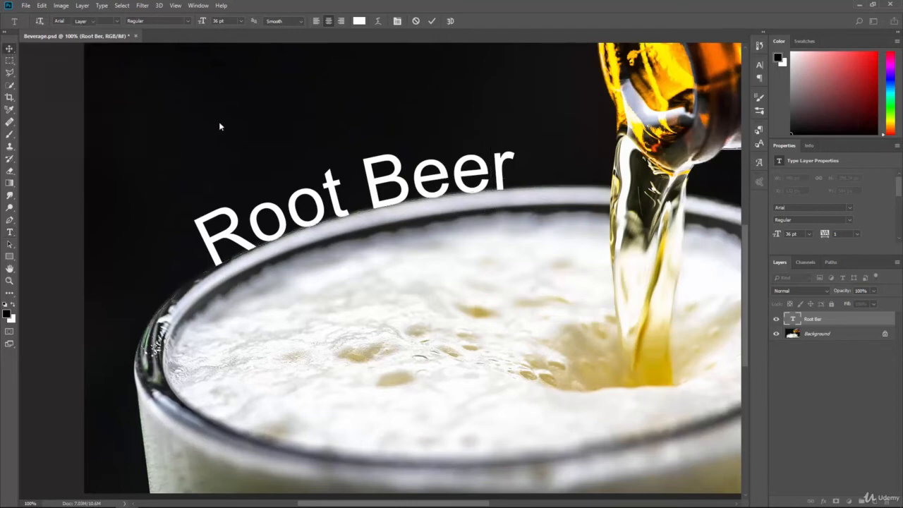
{"action": "key", "text": "ctrl+minus"}
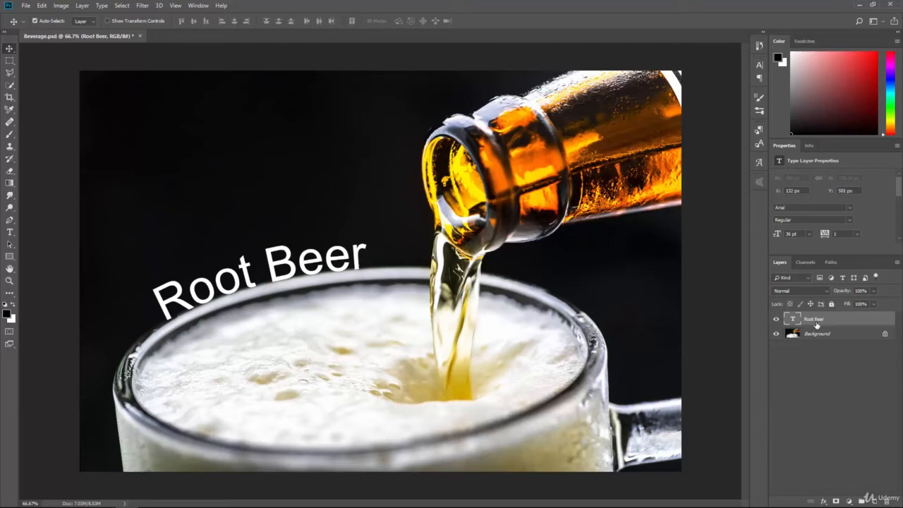
Move the whole text path up slightly above the glass rim with the Path Selection tool
{"action": "left_click", "coordinate": [11, 245]}
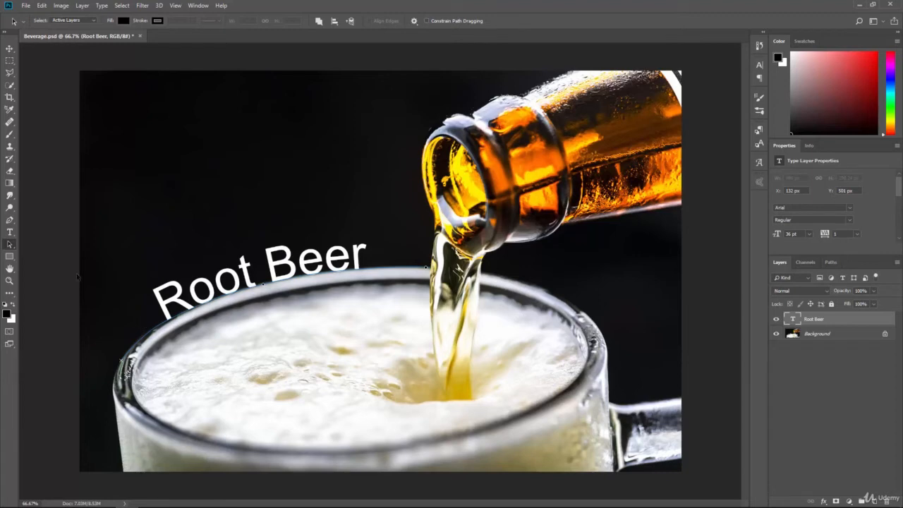
{"action": "left_click_drag", "start_coordinate": [148, 338], "coordinate": [163, 311]}
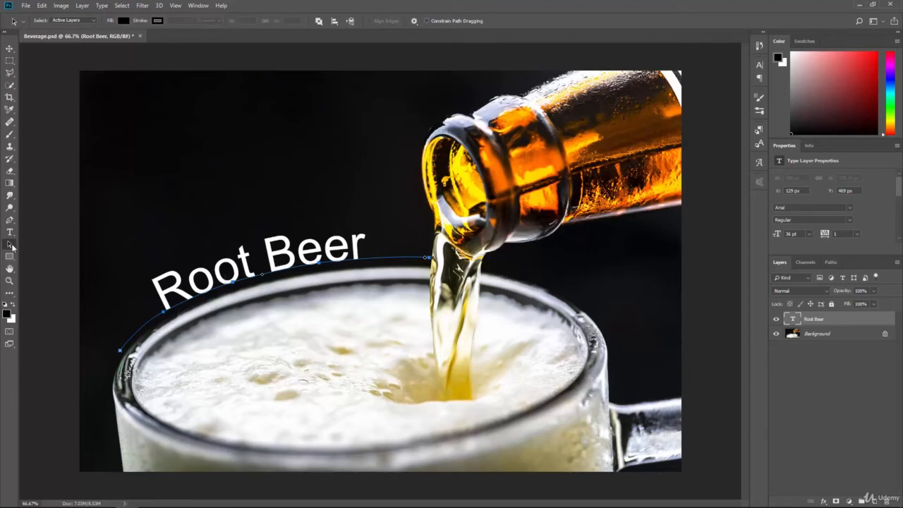
Pull the path's anchor point below the "R" well above the rim with the Direct Selection tool
{"action": "left_click", "coordinate": [12, 245]}
{"action": "left_click", "coordinate": [42, 243]}
{"action": "left_click_drag", "start_coordinate": [166, 316], "coordinate": [142, 254]}
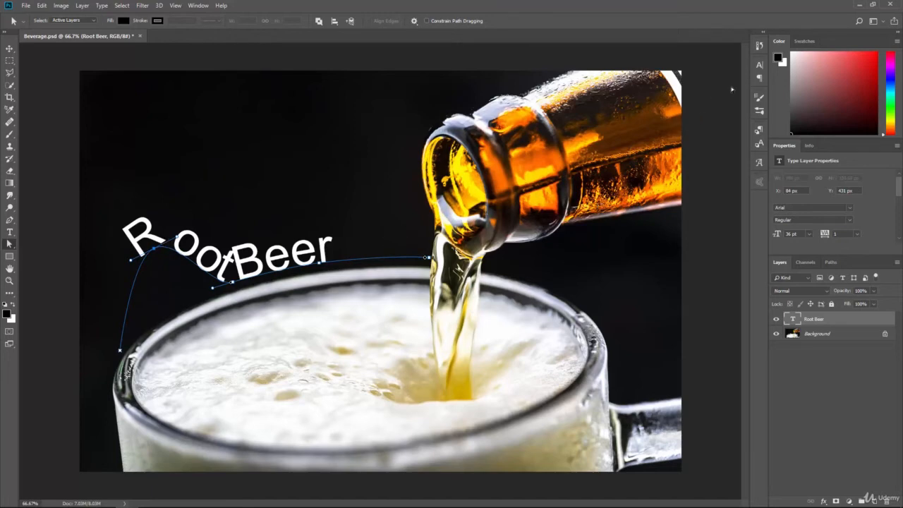
{"action": "left_click", "coordinate": [759, 65]}
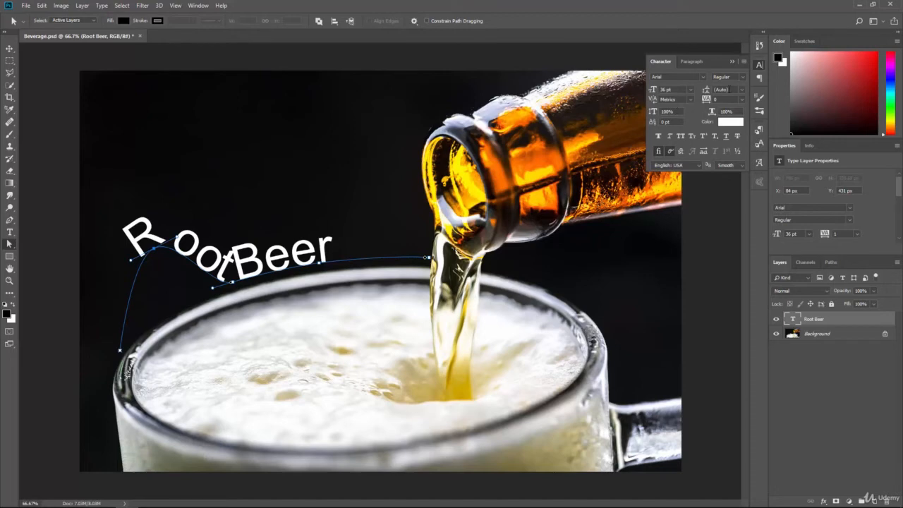
{"action": "left_click", "coordinate": [759, 66]}
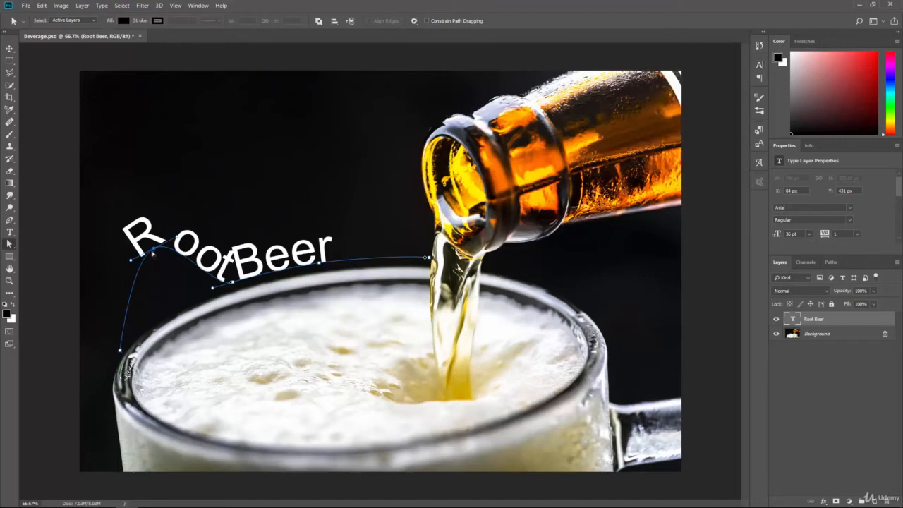
Return the anchor point below the "R" to just above the rim and lower the path's end anchor slightly
{"action": "left_click_drag", "start_coordinate": [155, 251], "coordinate": [164, 317]}
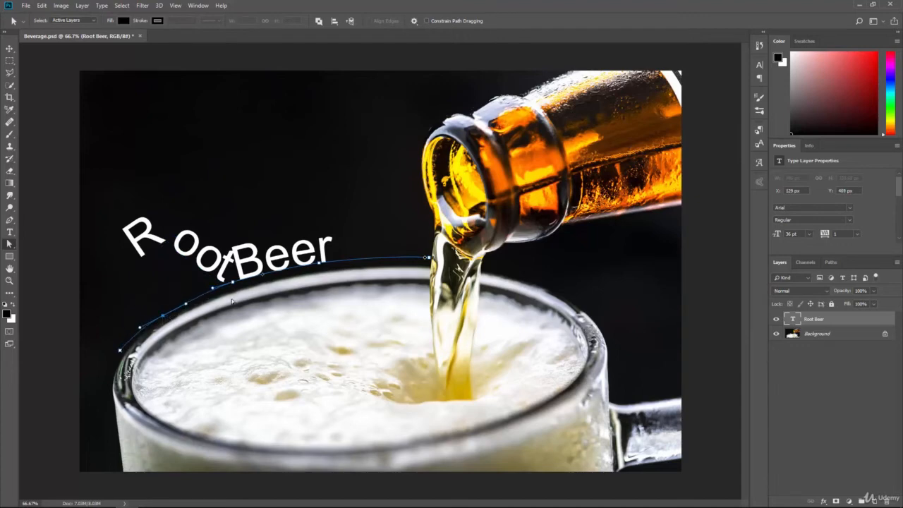
{"action": "left_click", "coordinate": [319, 265]}
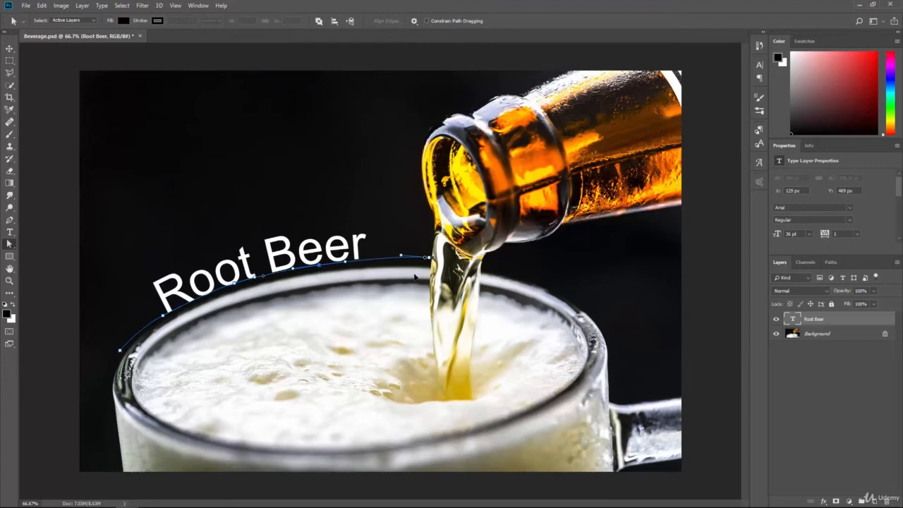
{"action": "left_click_drag", "start_coordinate": [426, 258], "coordinate": [428, 262]}
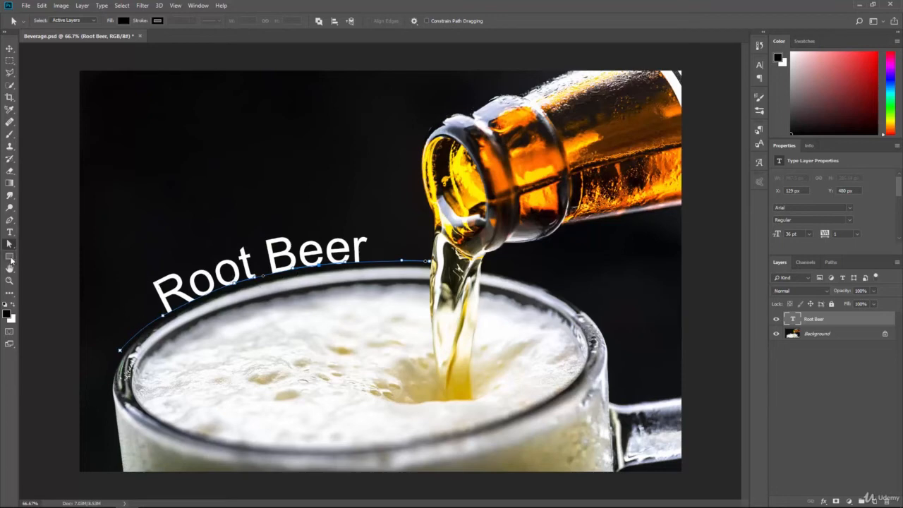
{"action": "left_click", "coordinate": [10, 258]}
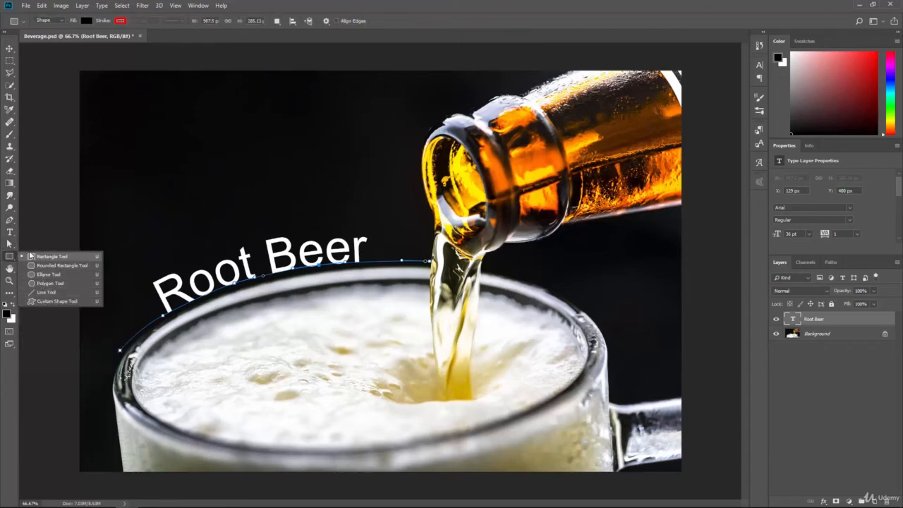
{"action": "left_click", "coordinate": [11, 257]}
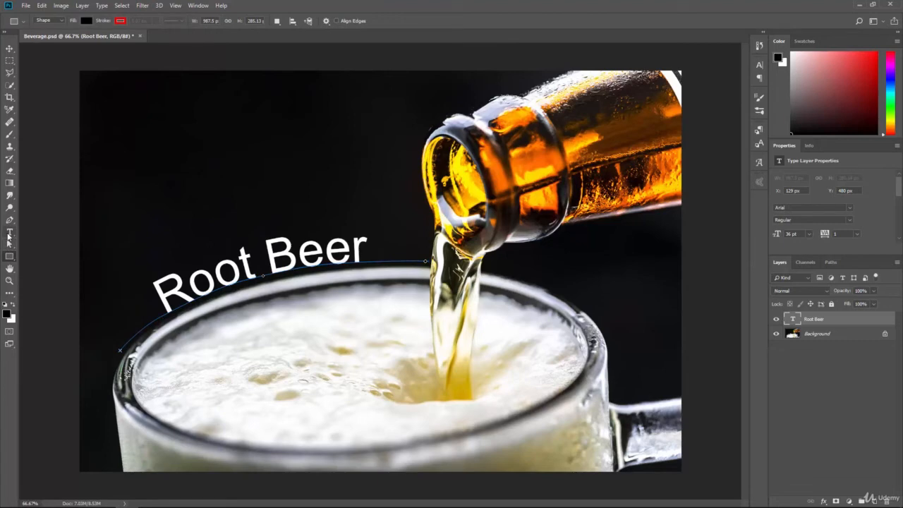
Add the letter "c" at 100 pt in the dark area above "Root Beer" and move it slightly right and down
{"action": "left_click", "coordinate": [9, 237]}
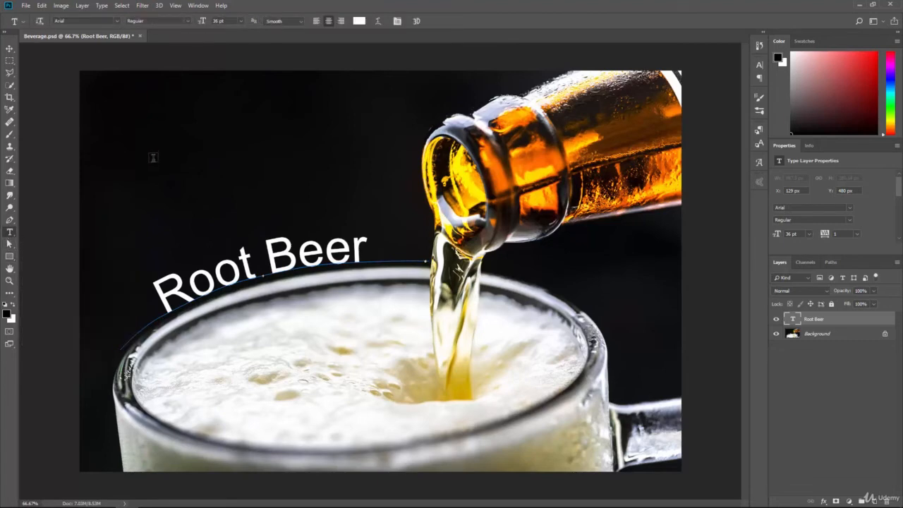
{"action": "left_click", "coordinate": [147, 164]}
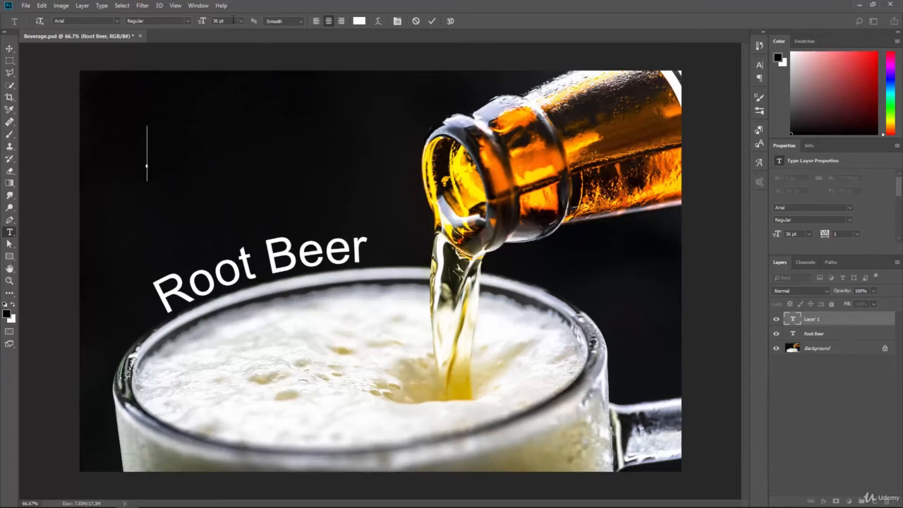
{"action": "left_click", "coordinate": [200, 20]}
{"action": "key", "text": "Return"}
{"action": "type", "text": "C"}
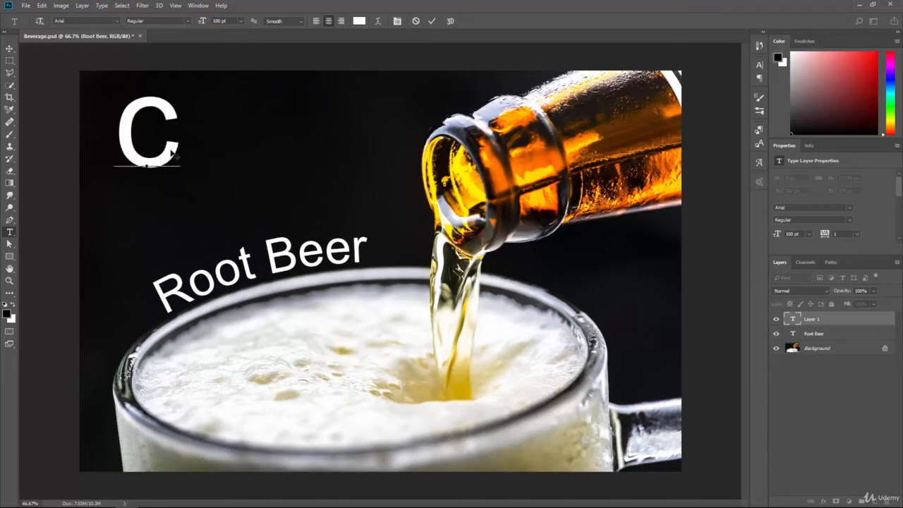
{"action": "left_click", "coordinate": [9, 48]}
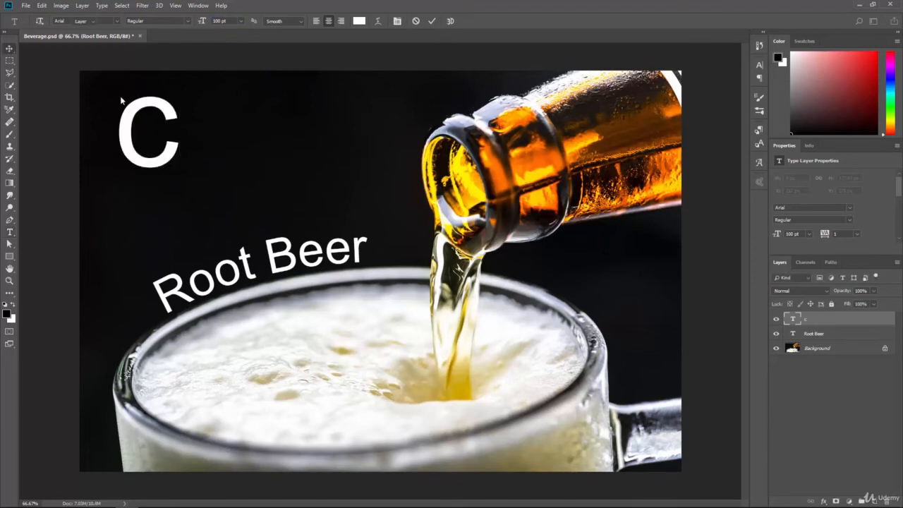
{"action": "left_click_drag", "start_coordinate": [135, 117], "coordinate": [212, 135]}
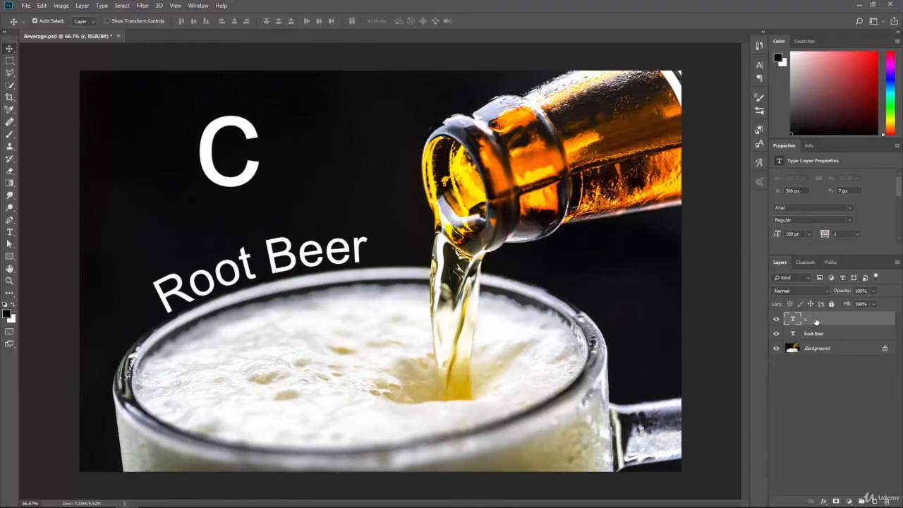
Create a work path from the "c" text layer and hide that layer
{"action": "right_click", "coordinate": [816, 321]}
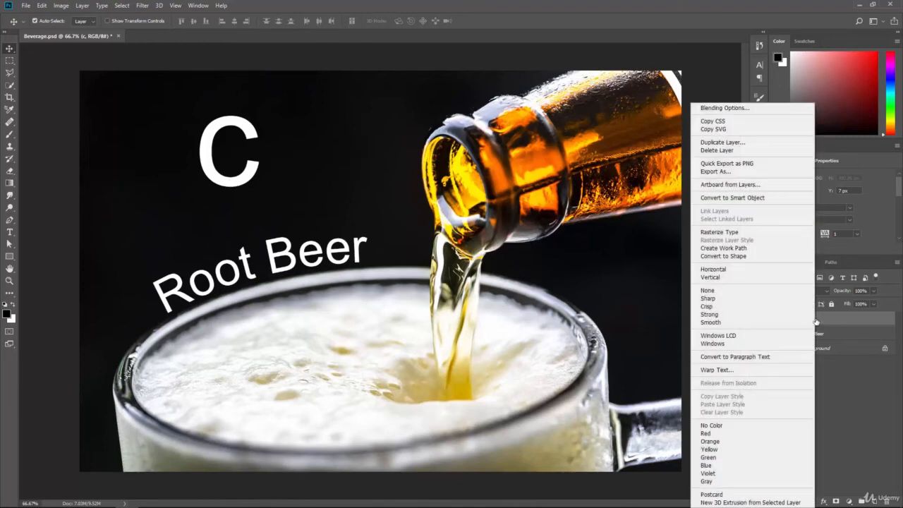
{"action": "left_click", "coordinate": [758, 250]}
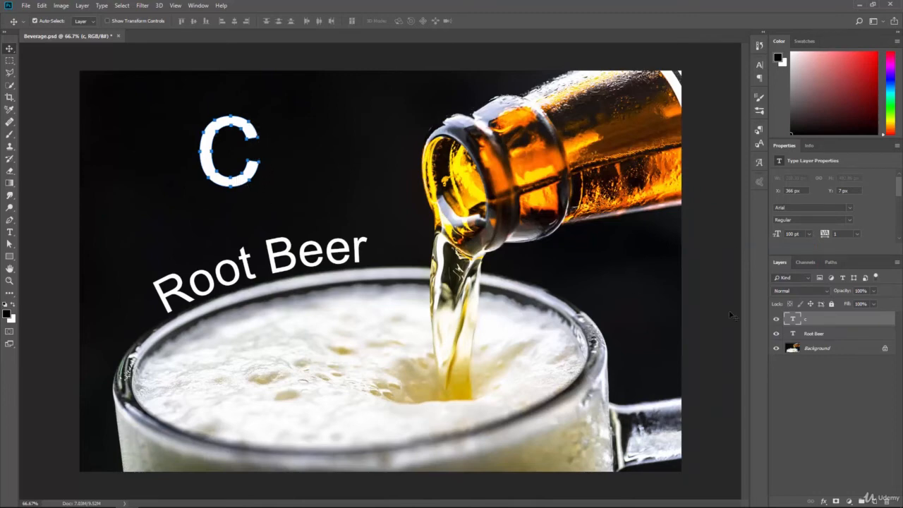
{"action": "left_click", "coordinate": [777, 320]}
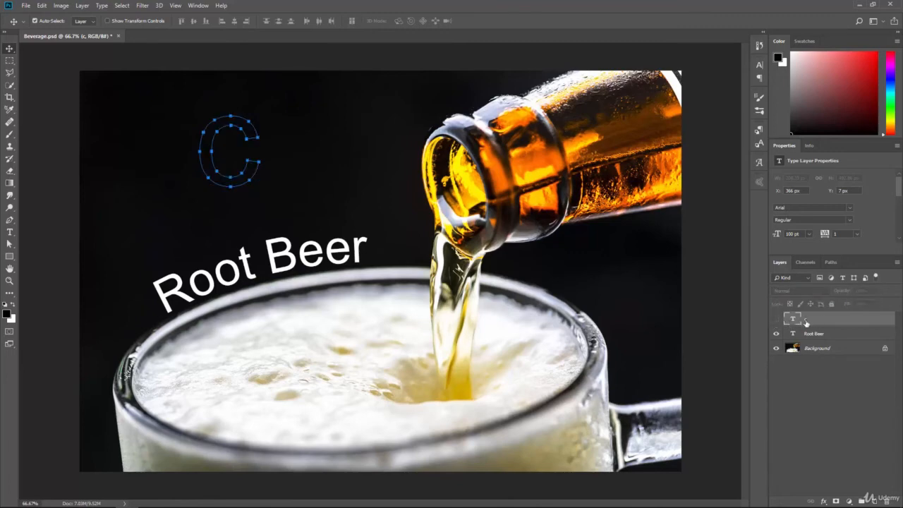
{"action": "left_click", "coordinate": [777, 321]}
{"action": "left_click", "coordinate": [777, 321]}
Add the text "this is a work path" at 8 pt along the inner contour of the "c" work path and commit it
{"action": "key", "text": "ctrl+plus"}
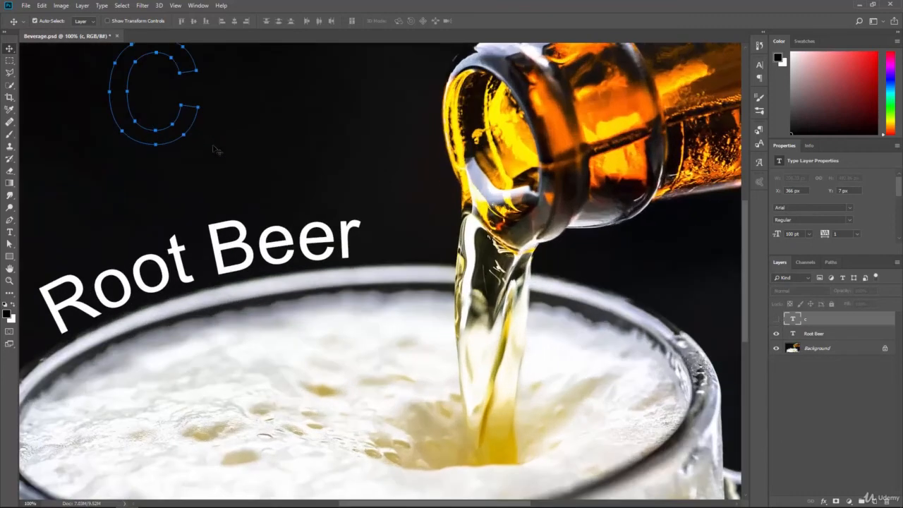
{"action": "left_click_drag", "start_coordinate": [167, 179], "coordinate": [313, 302]}
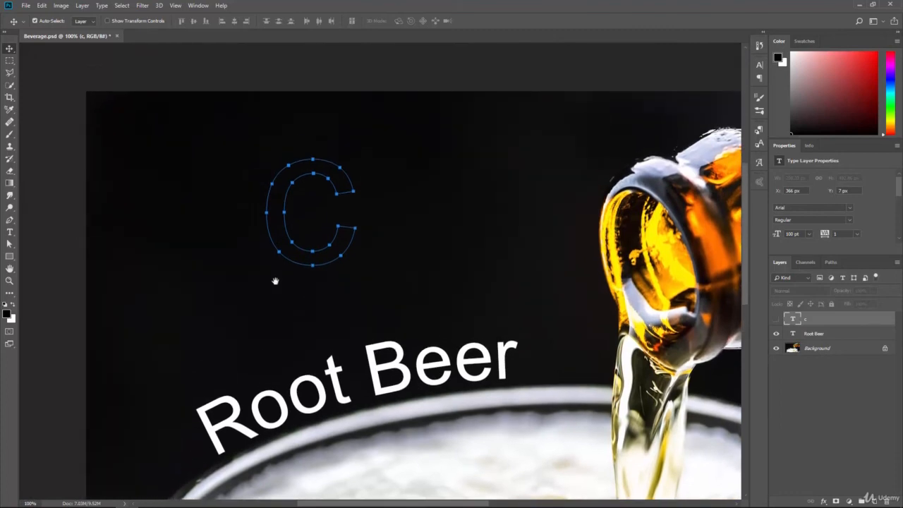
{"action": "left_click", "coordinate": [10, 232]}
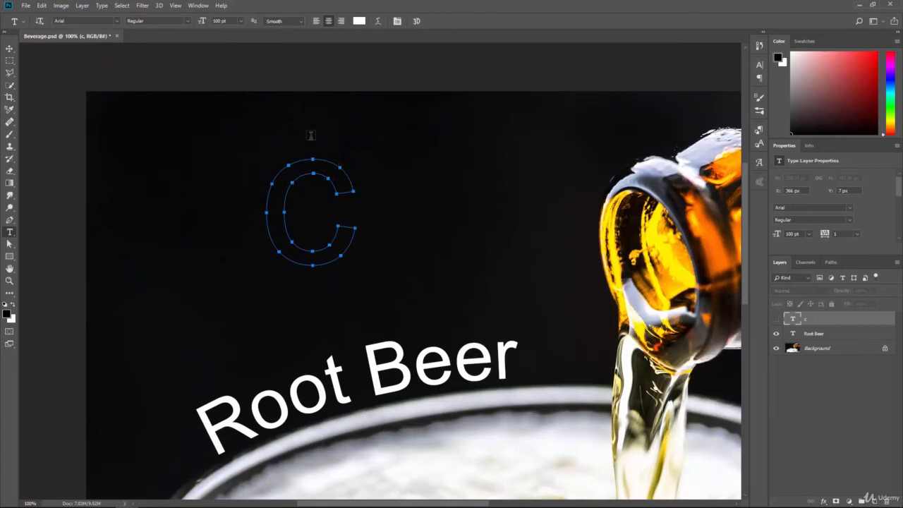
{"action": "left_click", "coordinate": [285, 216]}
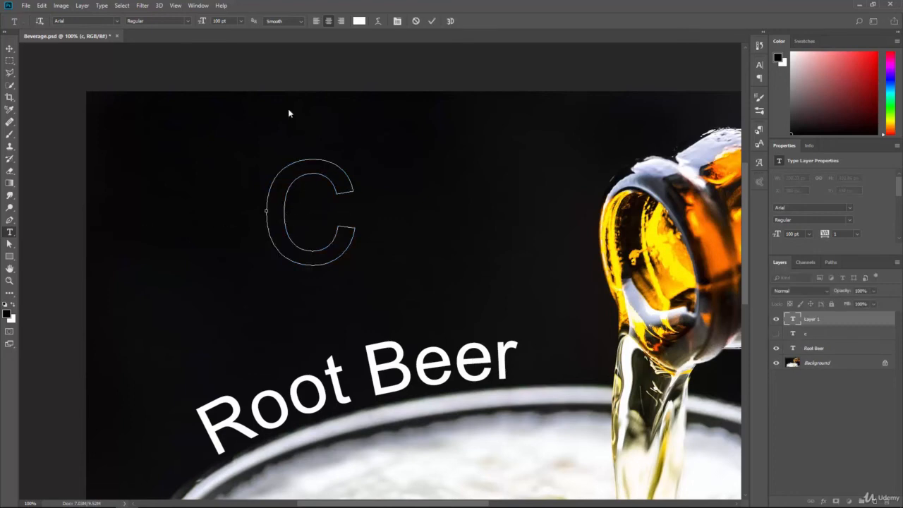
{"action": "left_click", "coordinate": [241, 21]}
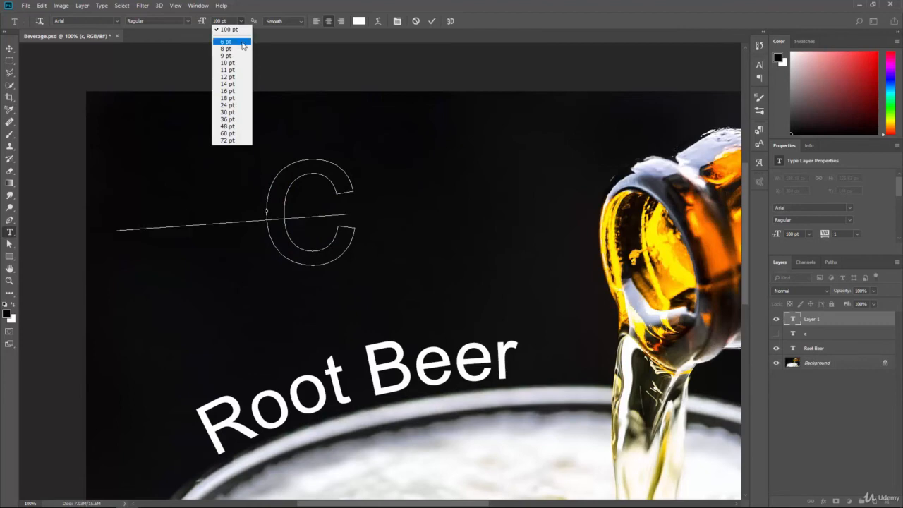
{"action": "left_click", "coordinate": [233, 50]}
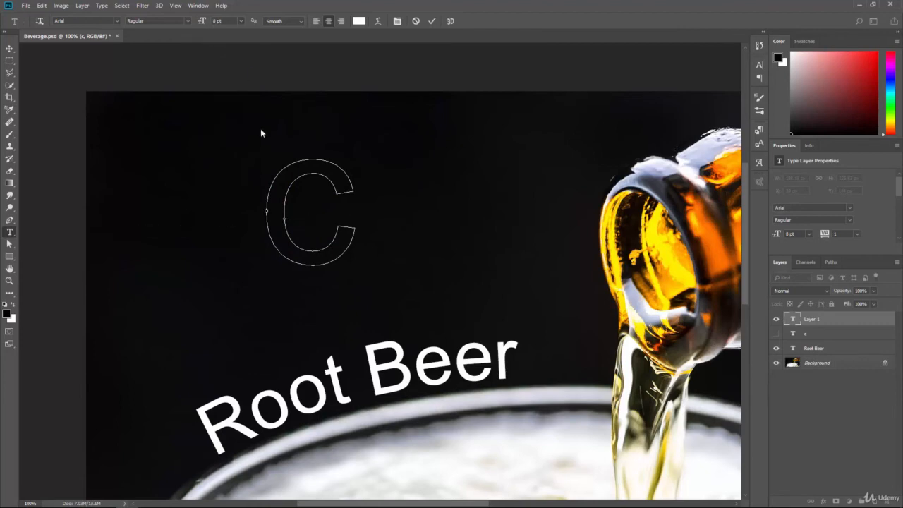
{"action": "type", "text": "work path"}
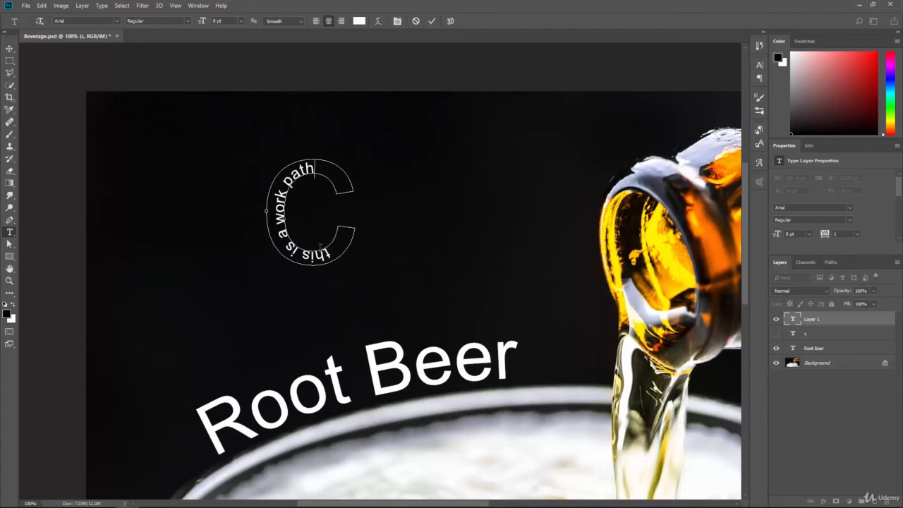
{"action": "left_click", "coordinate": [10, 49]}
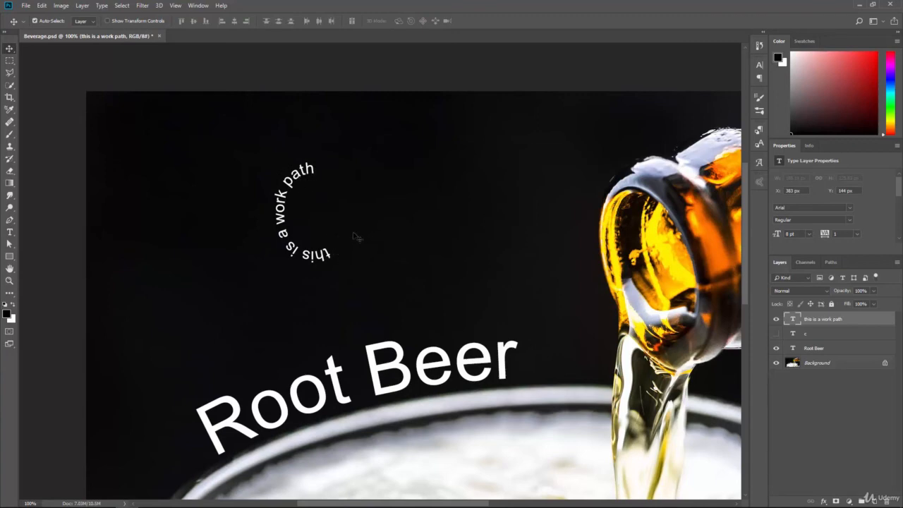
Shift the "this is a work path" text to the outside of the "c" outline's outer contour with the Direct Selection tool
{"action": "key", "text": "ctrl+minus"}
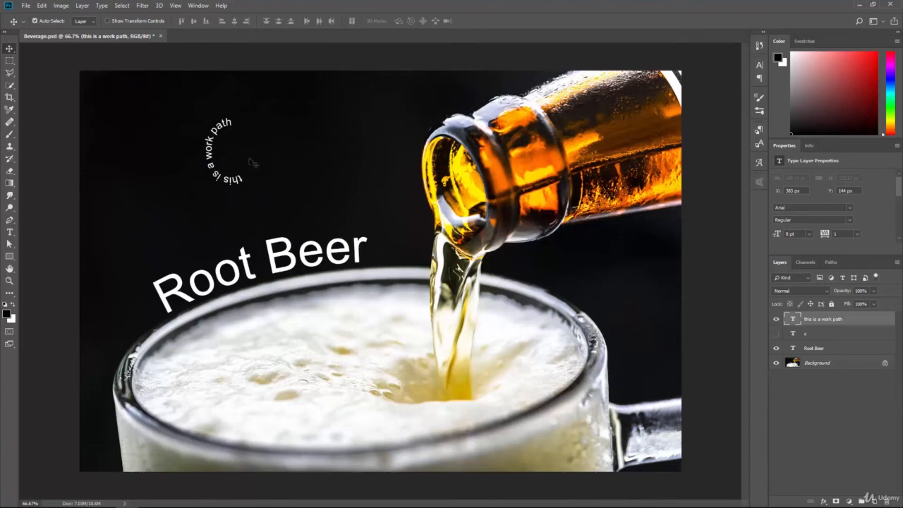
{"action": "left_click", "coordinate": [16, 246]}
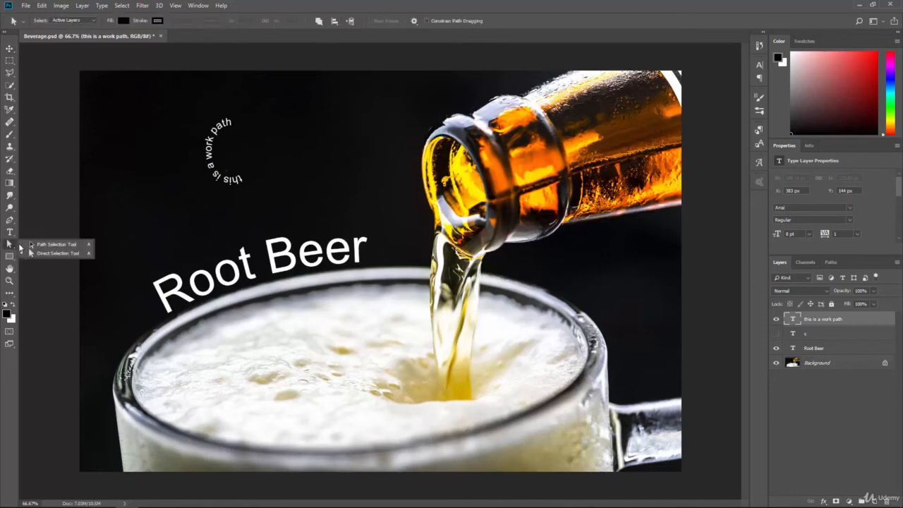
{"action": "left_click", "coordinate": [53, 254]}
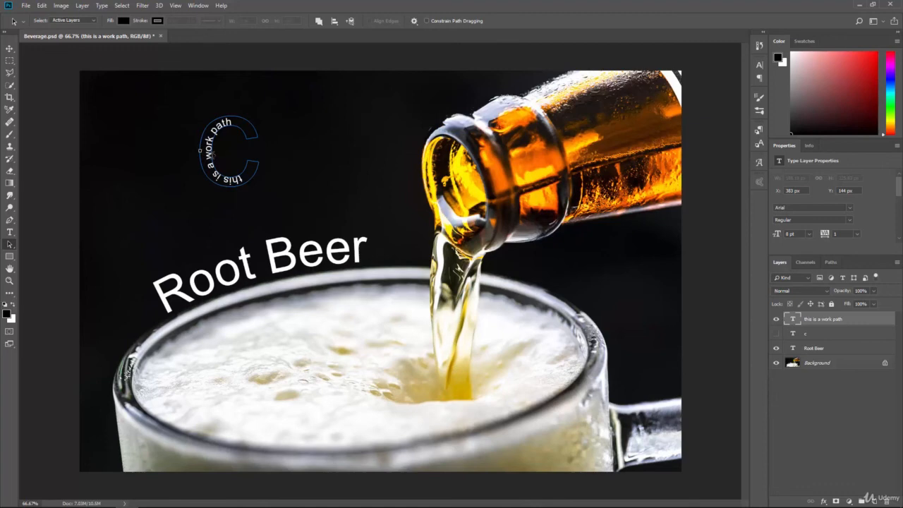
{"action": "left_click_drag", "start_coordinate": [200, 149], "coordinate": [249, 179]}
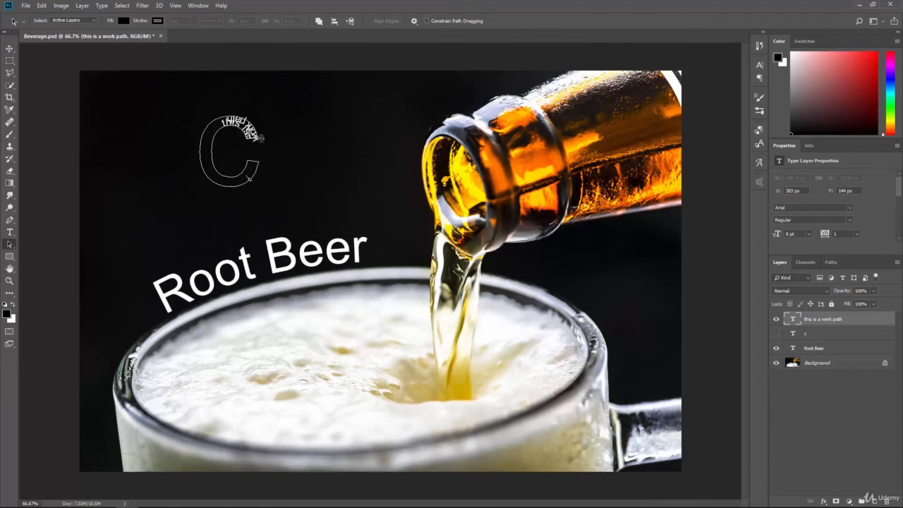
{"action": "left_click_drag", "start_coordinate": [261, 137], "coordinate": [212, 154]}
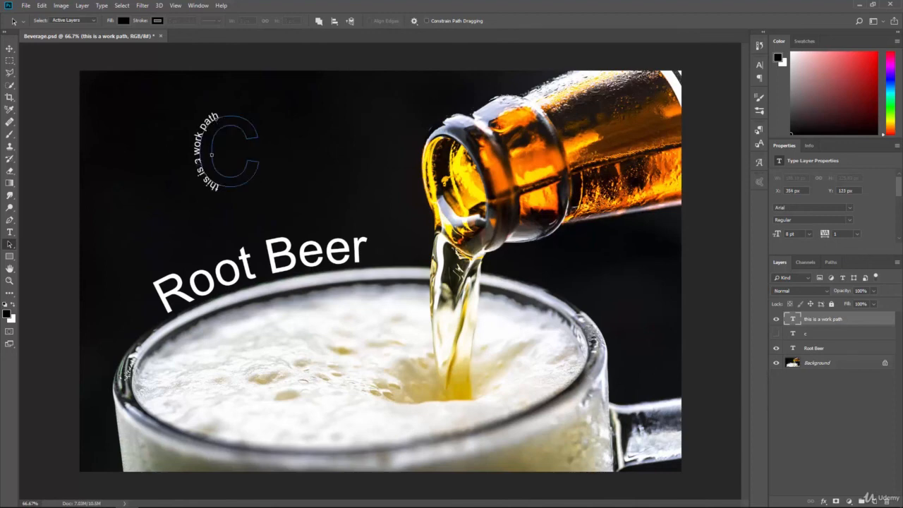
{"action": "left_click", "coordinate": [10, 50]}
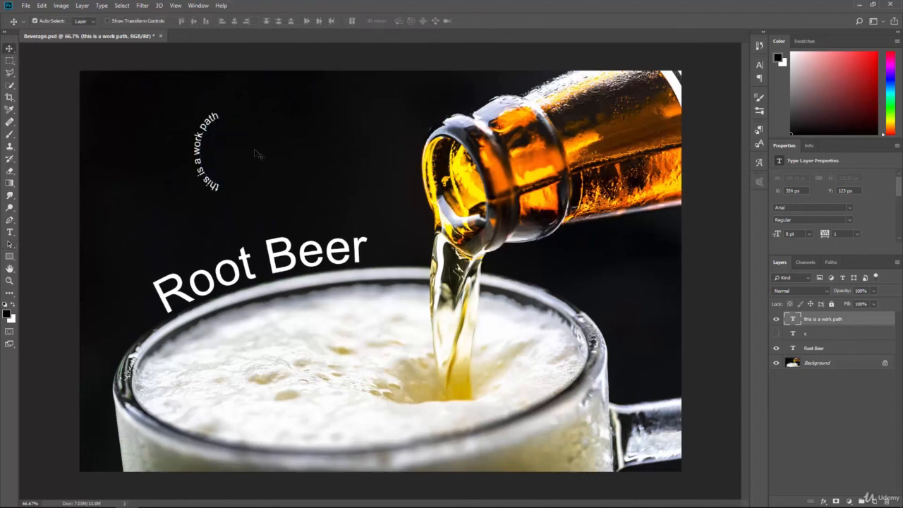
Examine the special characters and symbols available among the Arial Regular glyphs
{"action": "left_click", "coordinate": [199, 6]}
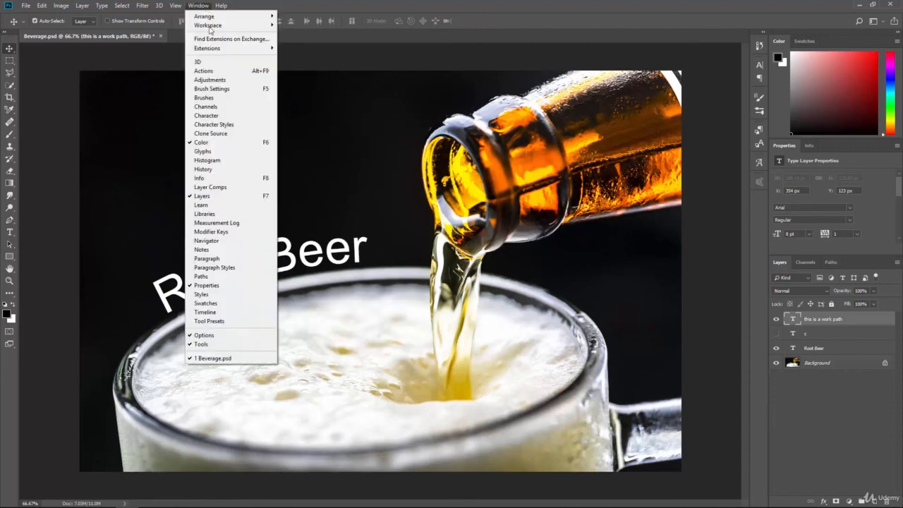
{"action": "left_click", "coordinate": [203, 151]}
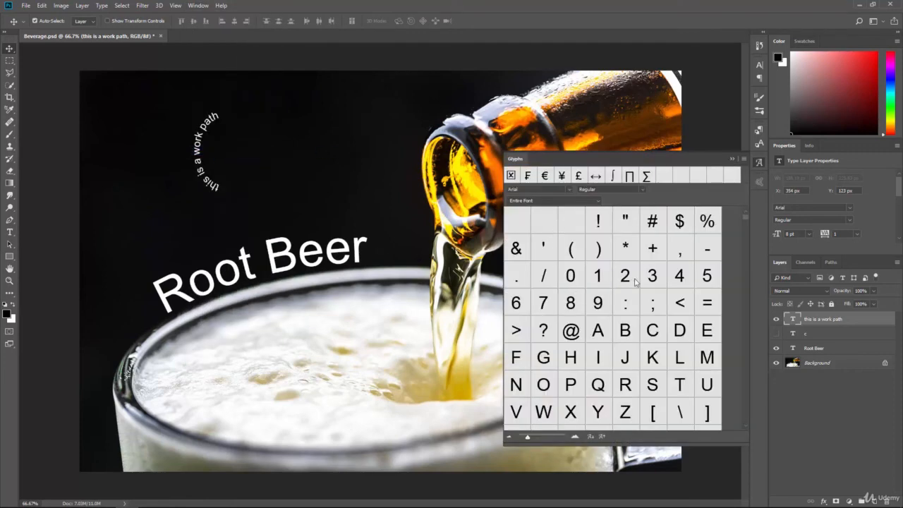
{"action": "scroll", "coordinate": [635, 281], "scroll_direction": "down", "scroll_amount": 15}
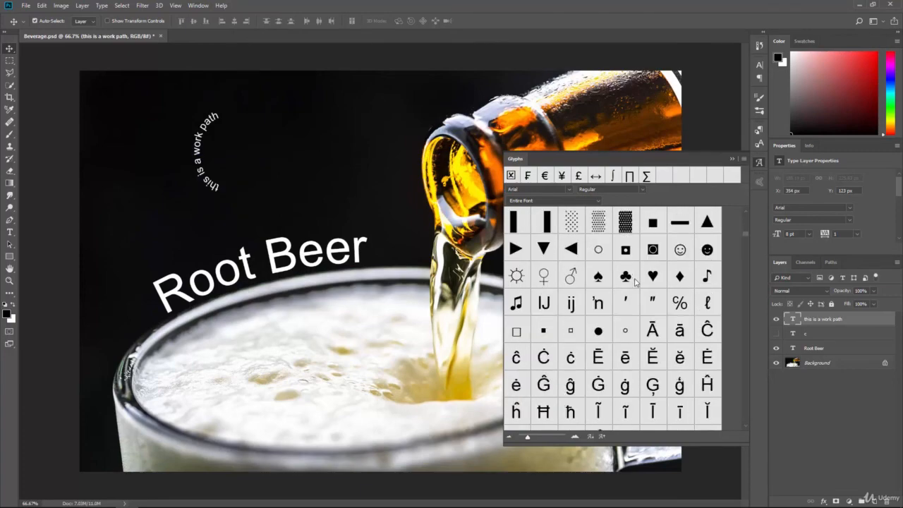
{"action": "scroll", "coordinate": [635, 282], "scroll_direction": "down", "scroll_amount": 3}
{"action": "scroll", "coordinate": [635, 282], "scroll_direction": "up", "scroll_amount": 3}
{"action": "left_click", "coordinate": [733, 160]}
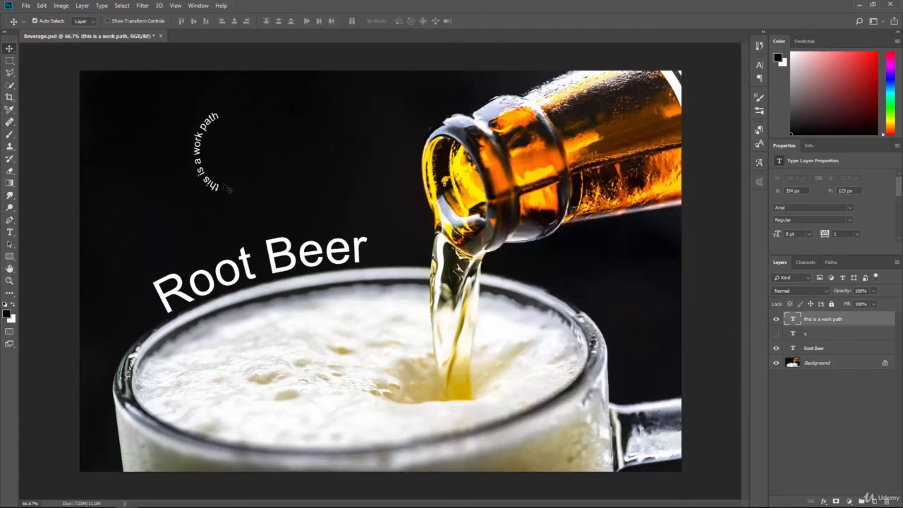